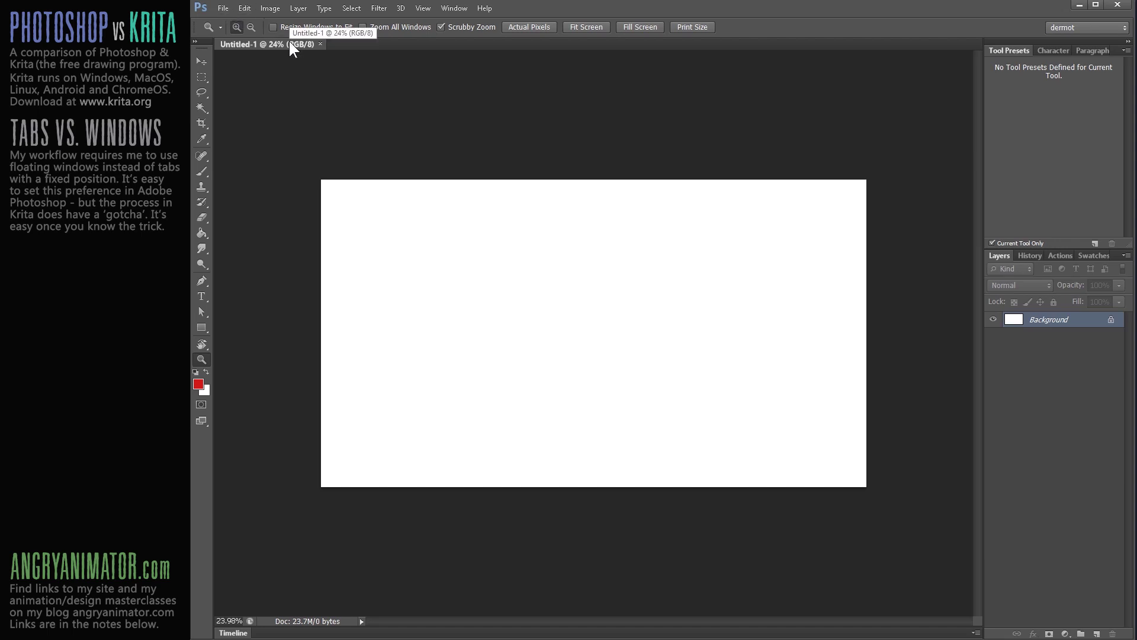
# Step: Review Photoshop's General and Interface preferences, then drag the untitled document out as a floating window
pyautogui.click(244, 8)
pyautogui.click(427, 439)
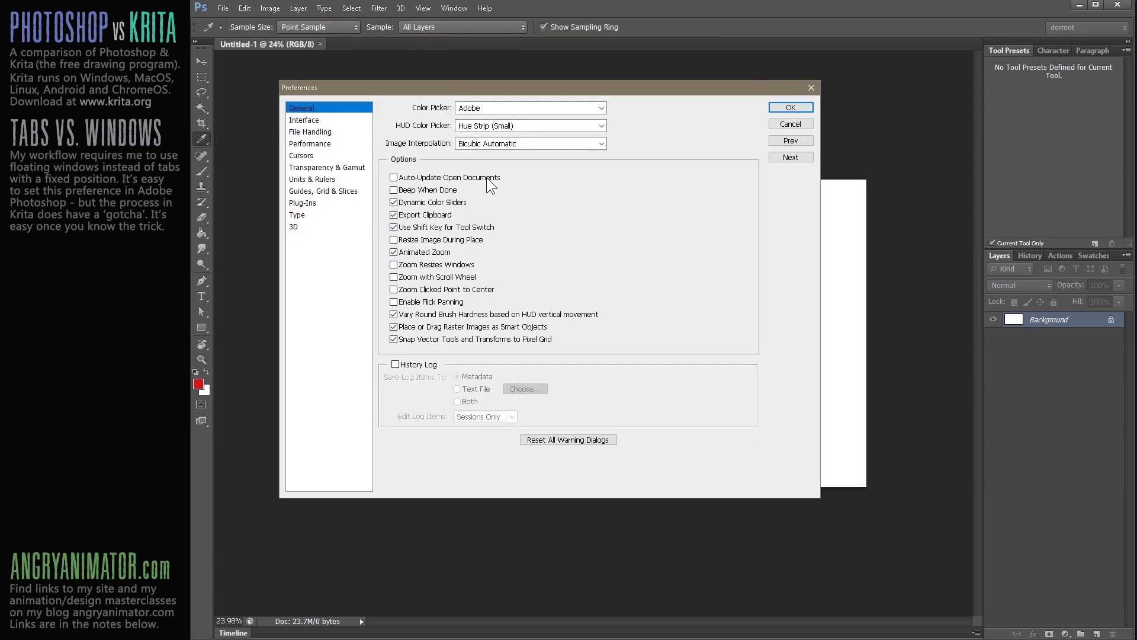
pyautogui.click(318, 121)
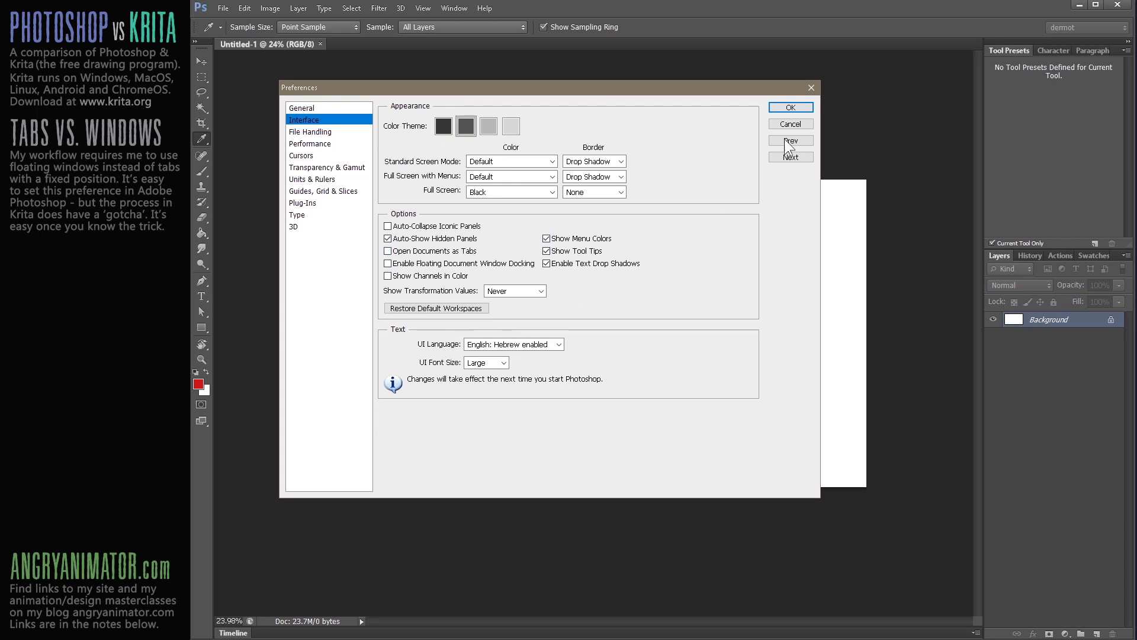
pyautogui.click(790, 106)
pyautogui.moveTo(304, 44); pyautogui.dragTo(346, 99)
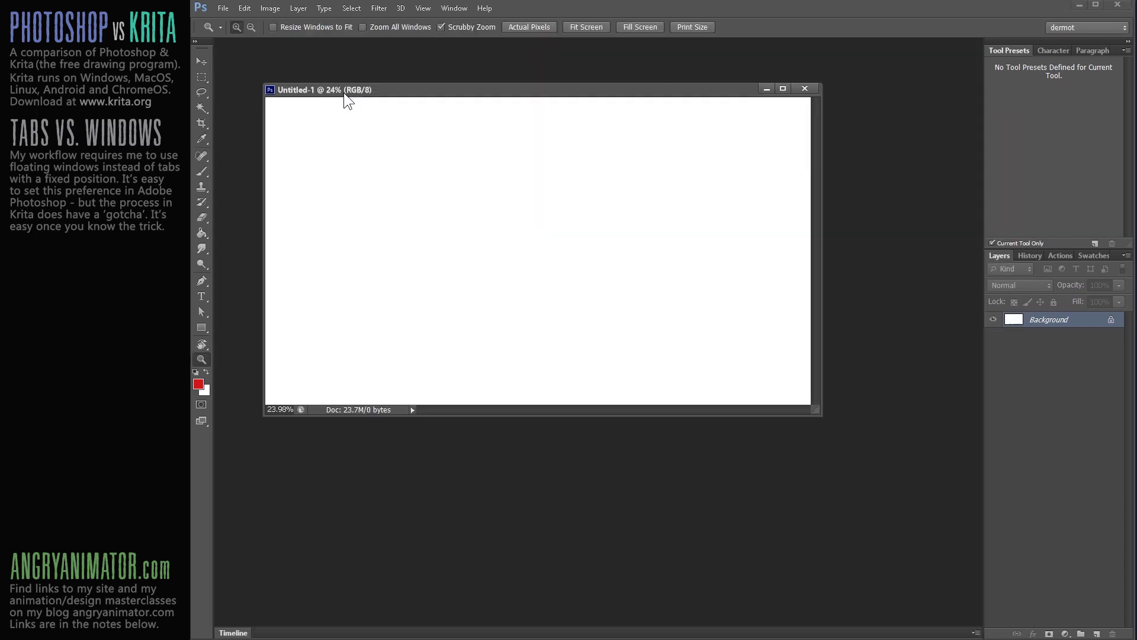
pyautogui.moveTo(551, 96); pyautogui.dragTo(519, 61)
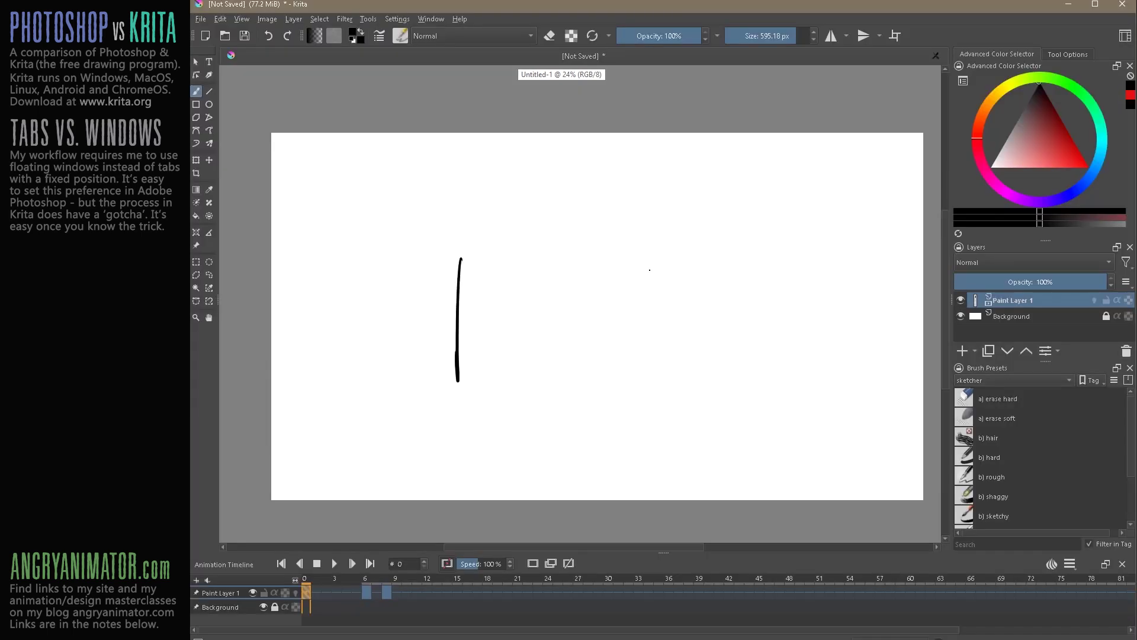
# Step: Set Krita's Multiple Document Mode to Subwindows in the General settings' Window options
pyautogui.moveTo(766, 364); pyautogui.dragTo(748, 318)
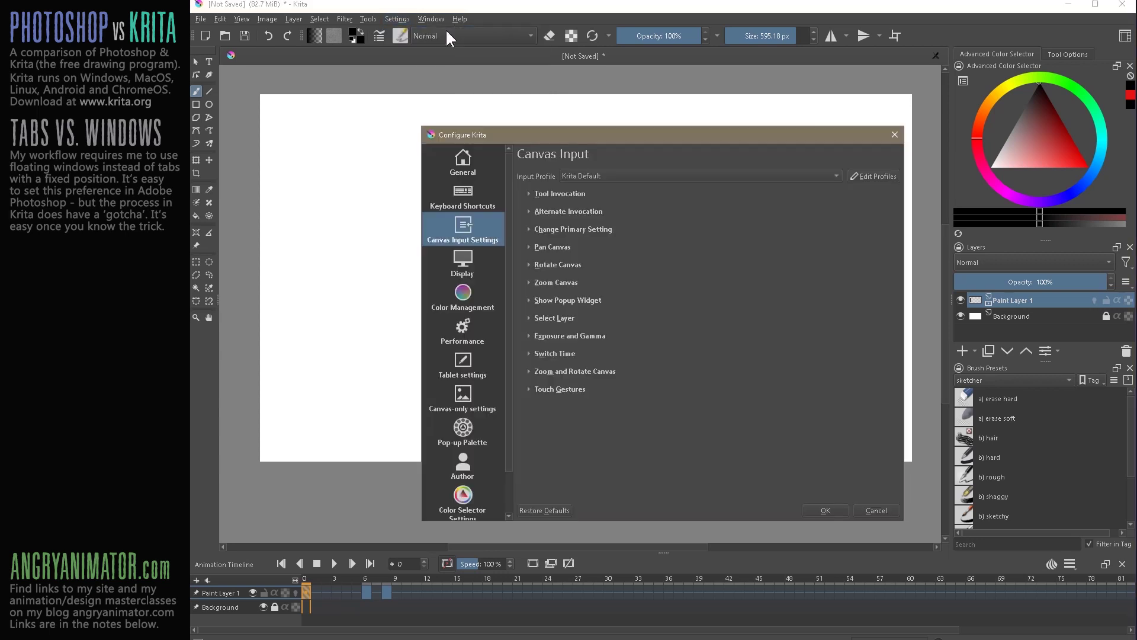
pyautogui.click(462, 163)
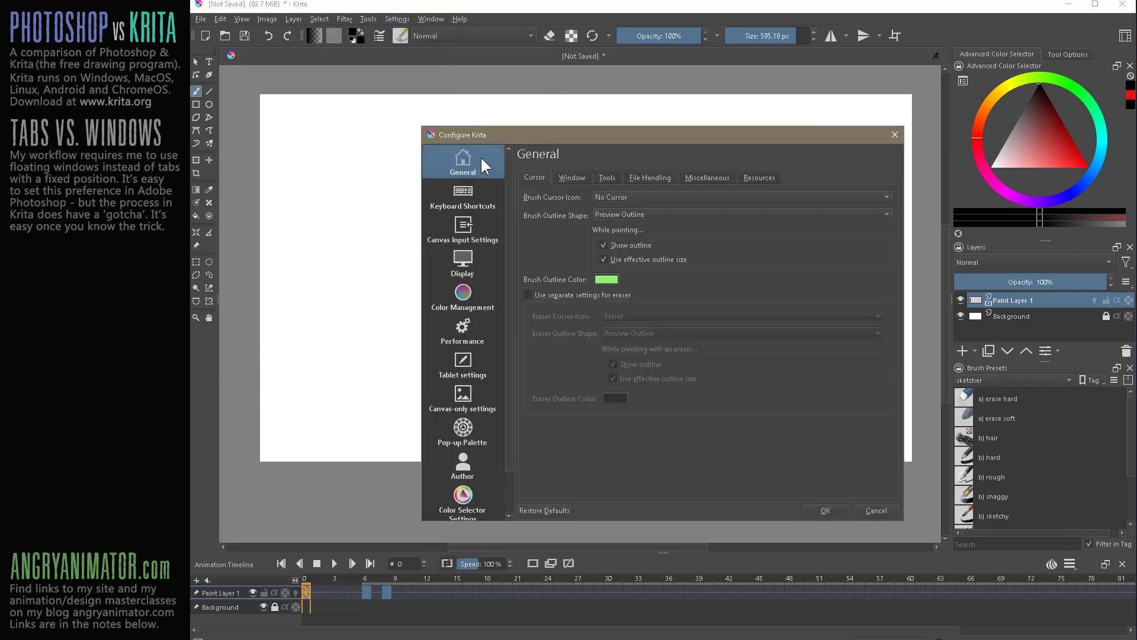
pyautogui.click(569, 177)
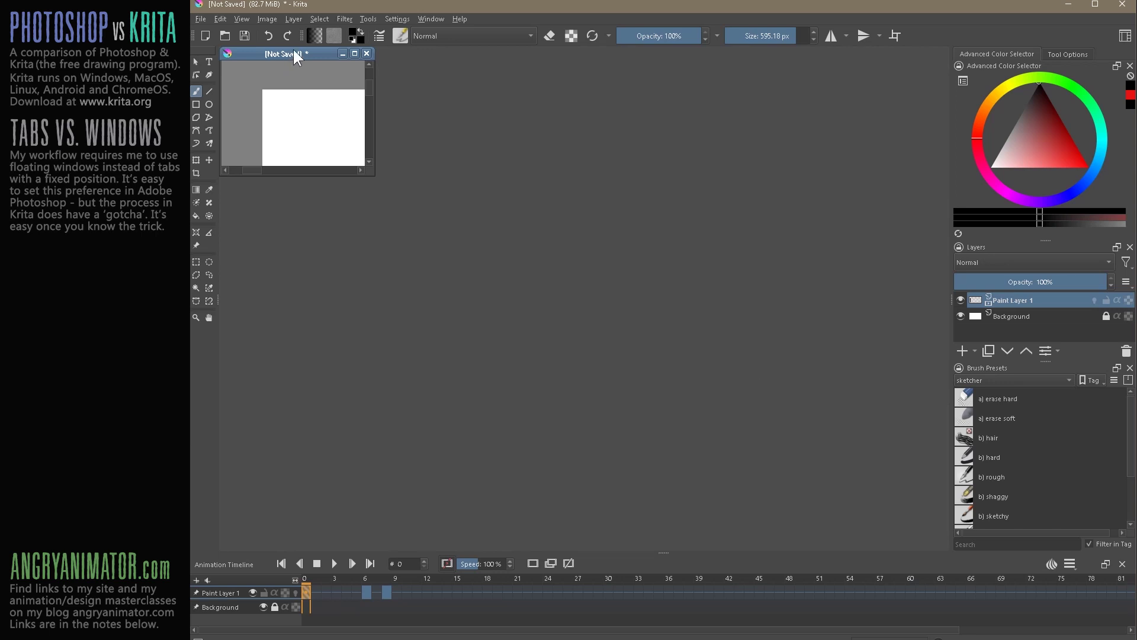
# Step: Move the canvas subwindow slightly down, enlarge it, then shrink it to a smaller size
pyautogui.moveTo(298, 55); pyautogui.dragTo(313, 74)
pyautogui.moveTo(384, 191); pyautogui.dragTo(710, 494)
pyautogui.scroll(-2, 533, 311)
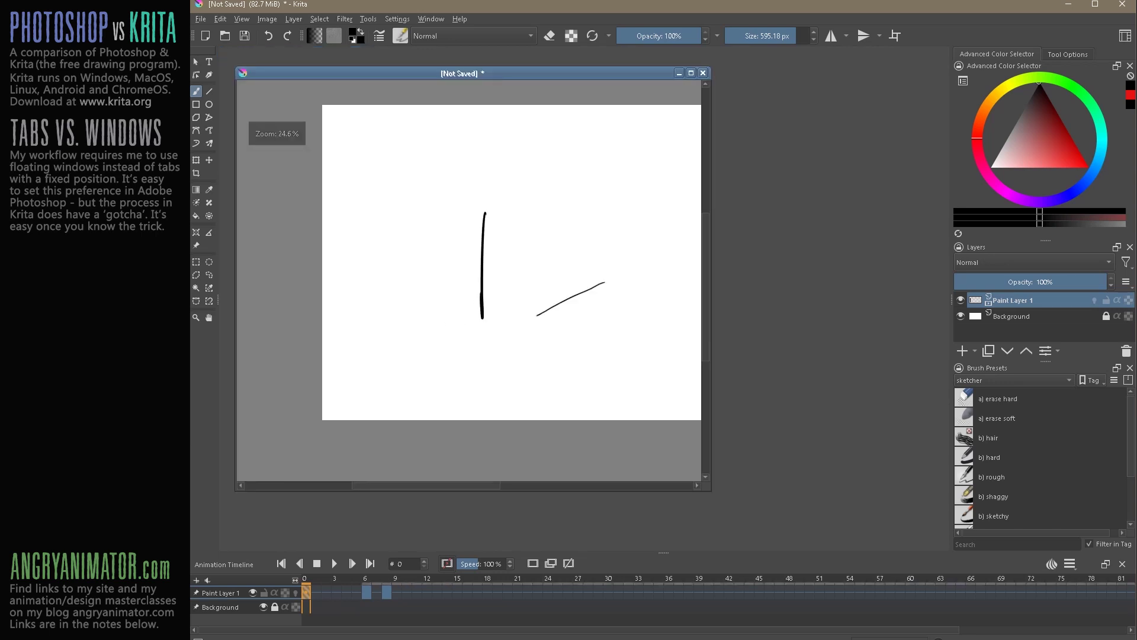
pyautogui.moveTo(705, 487); pyautogui.dragTo(580, 282)
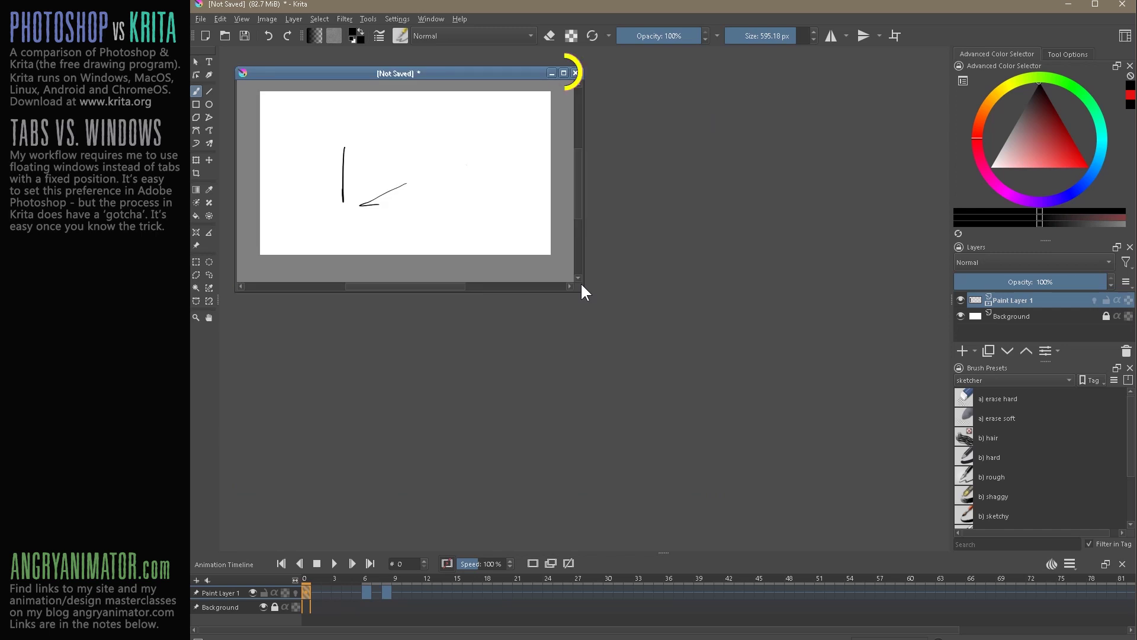
# Step: Maximize the two-stroke canvas subwindow using its title-bar maximize button
pyautogui.click(564, 73)
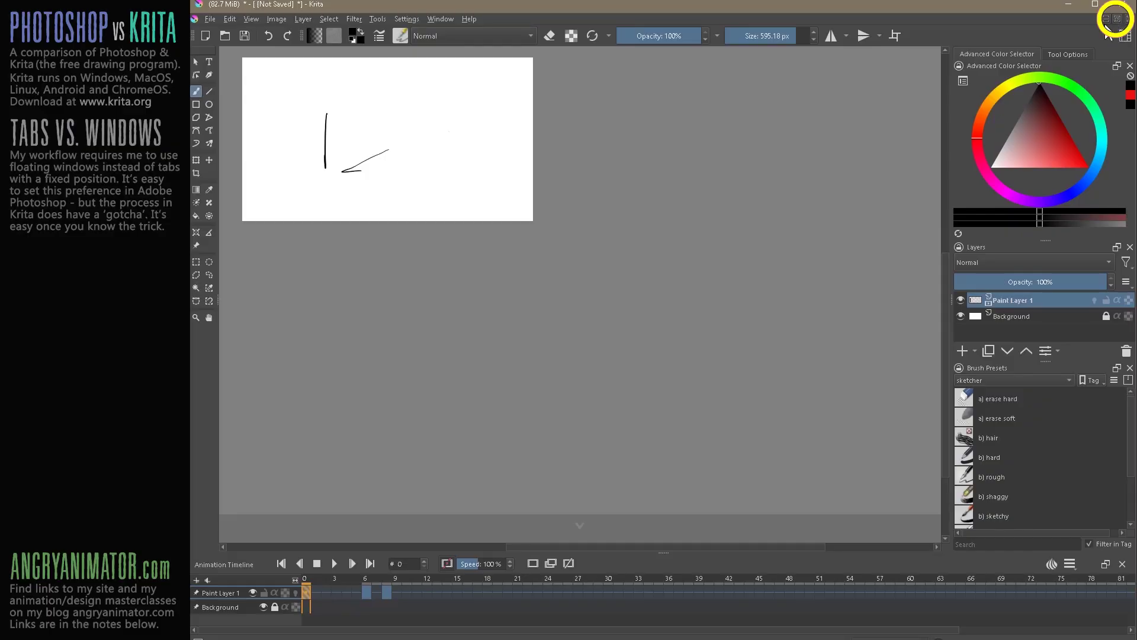
# Step: Restore the maximized two-stroke canvas to a smaller floating subwindow via the menu-bar restore button
pyautogui.click(1120, 22)
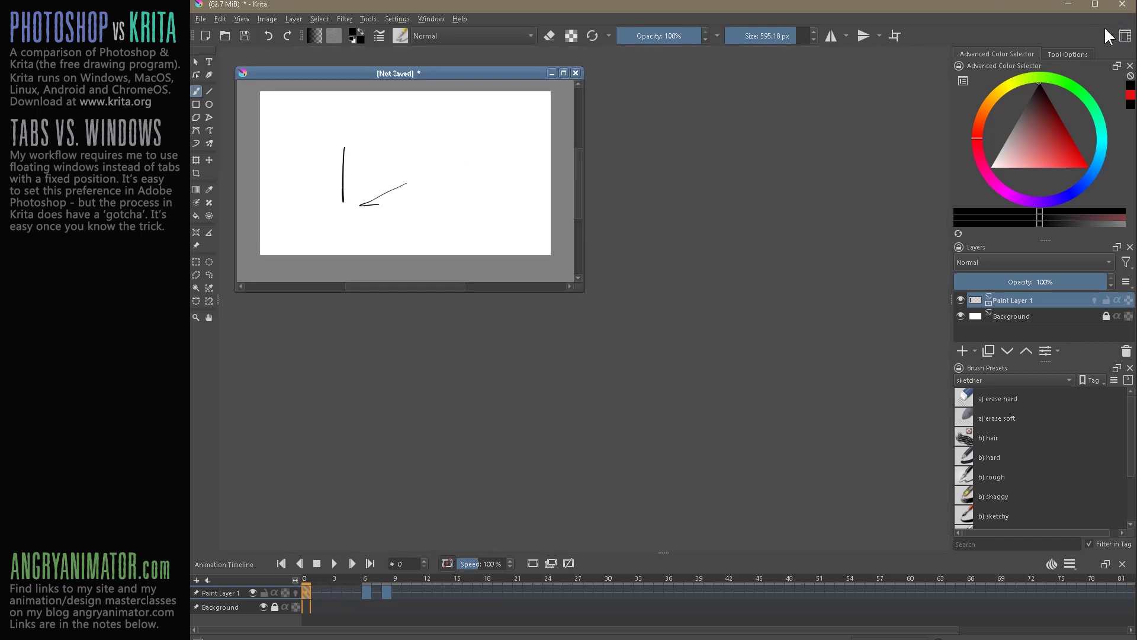